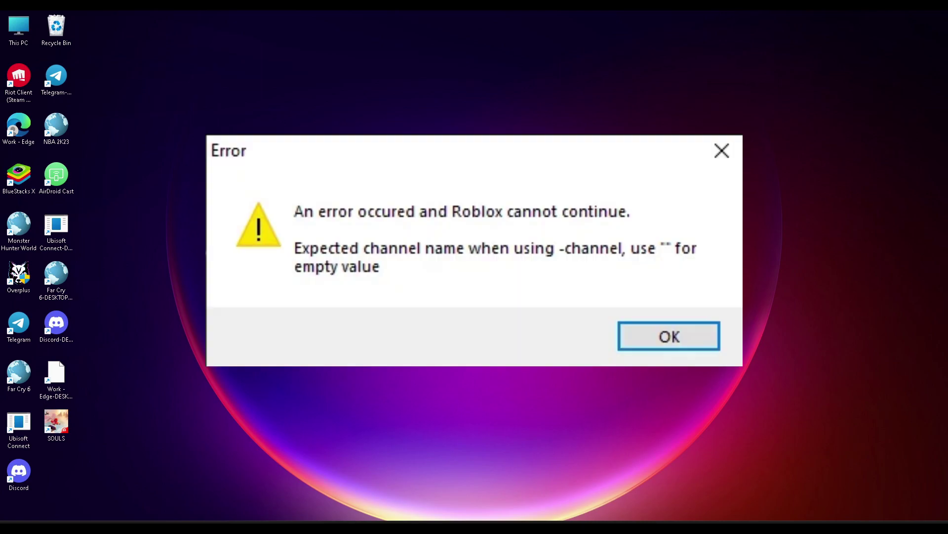
# Dismiss the Roblox 'expected channel name' error dialog
pyautogui.press('Return')
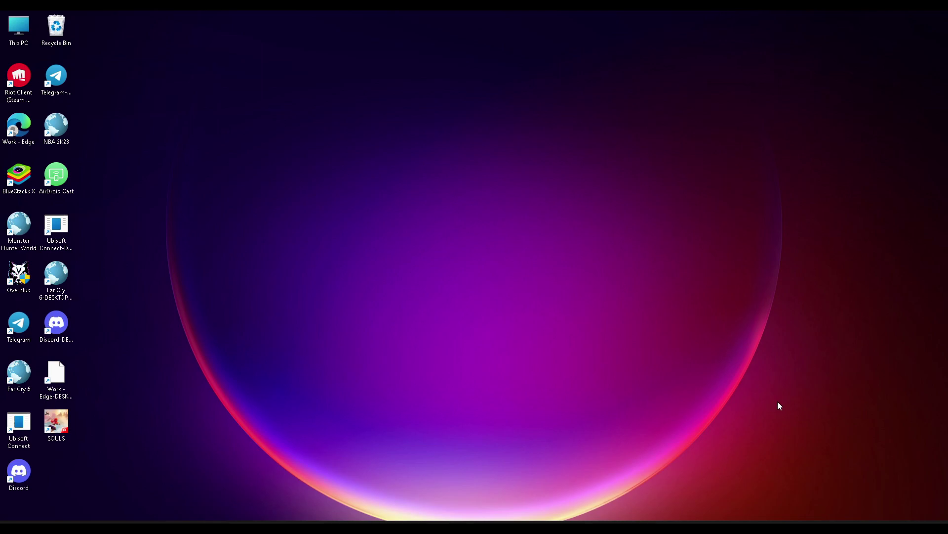
# Check in Quick Settings that Wi-Fi is connected and secured, then close the panel
pyautogui.press('super+a')
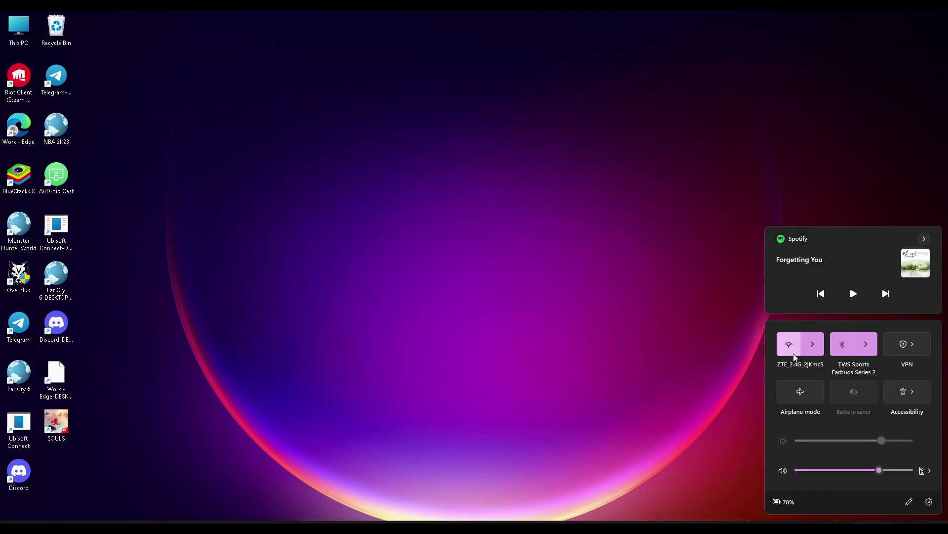
pyautogui.click(811, 345)
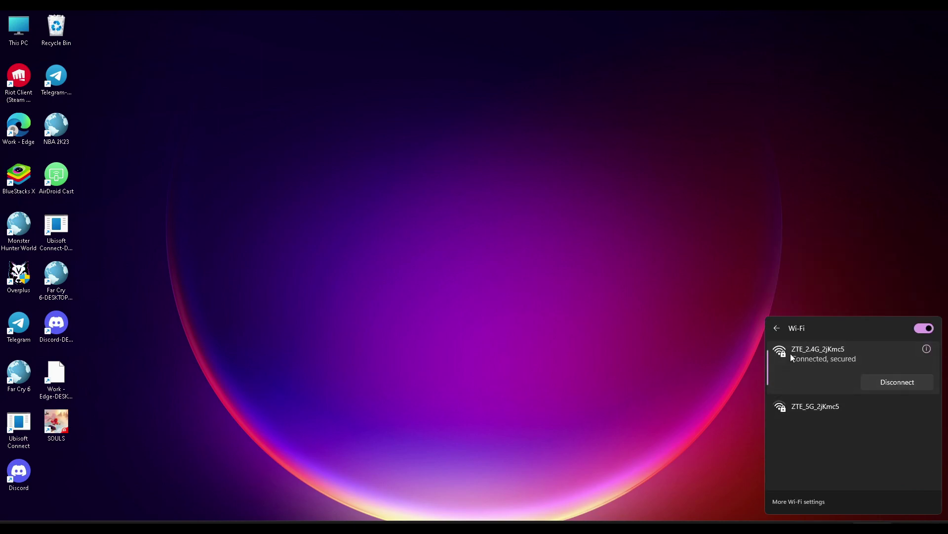
pyautogui.click(616, 352)
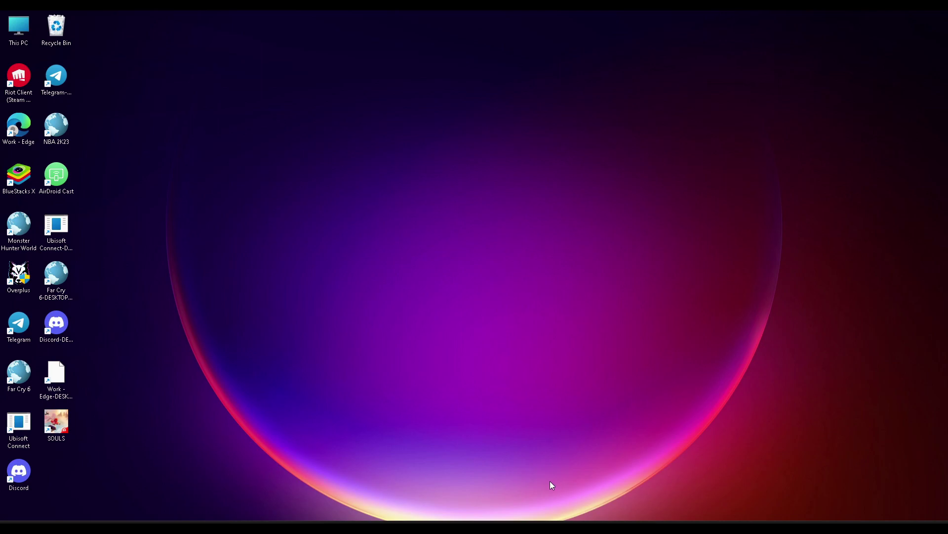
# In Chrome, open the full History page, then open Clear browsing data and cancel it
pyautogui.moveTo(541, 520)
pyautogui.click(575, 485)
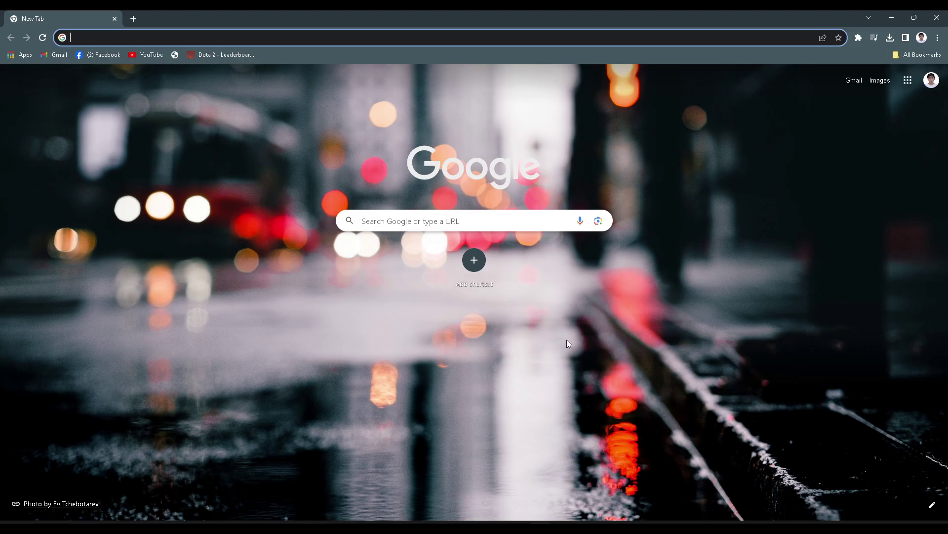
pyautogui.click(936, 42)
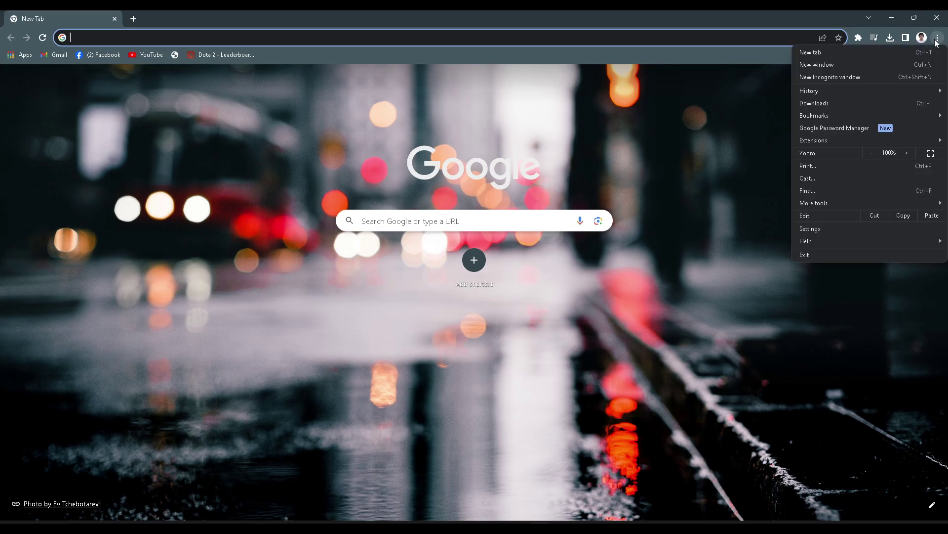
pyautogui.moveTo(808, 91)
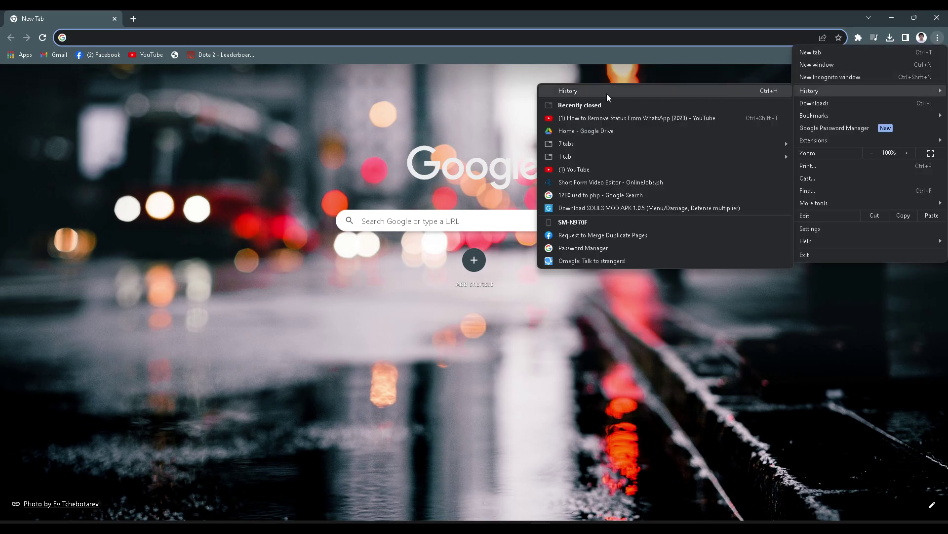
pyautogui.click(572, 90)
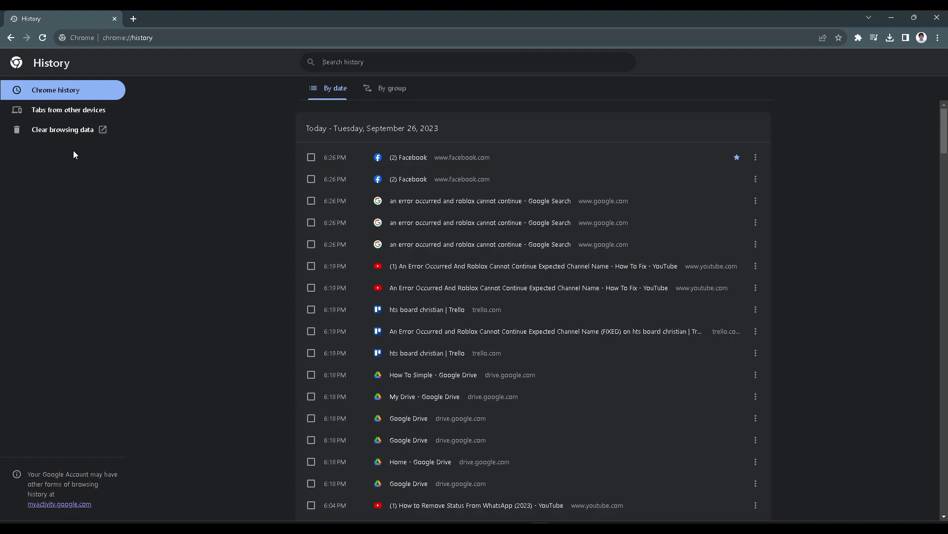
pyautogui.click(55, 129)
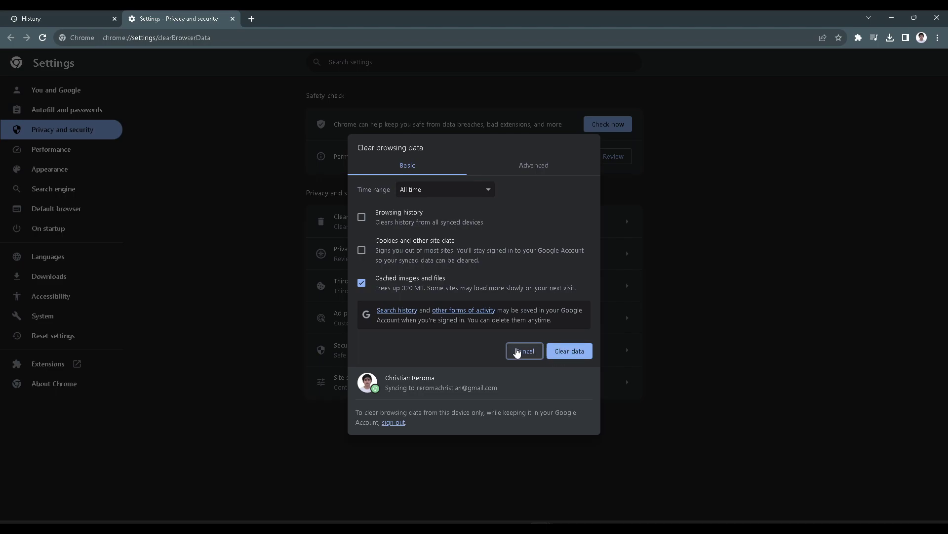
pyautogui.click(516, 352)
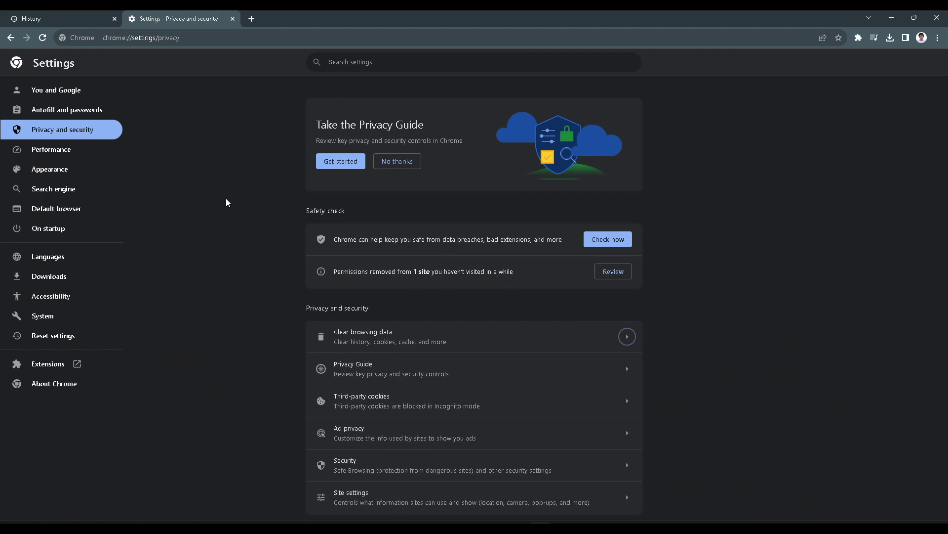
# Close the Settings tab and go to roblox.com
pyautogui.click(232, 18)
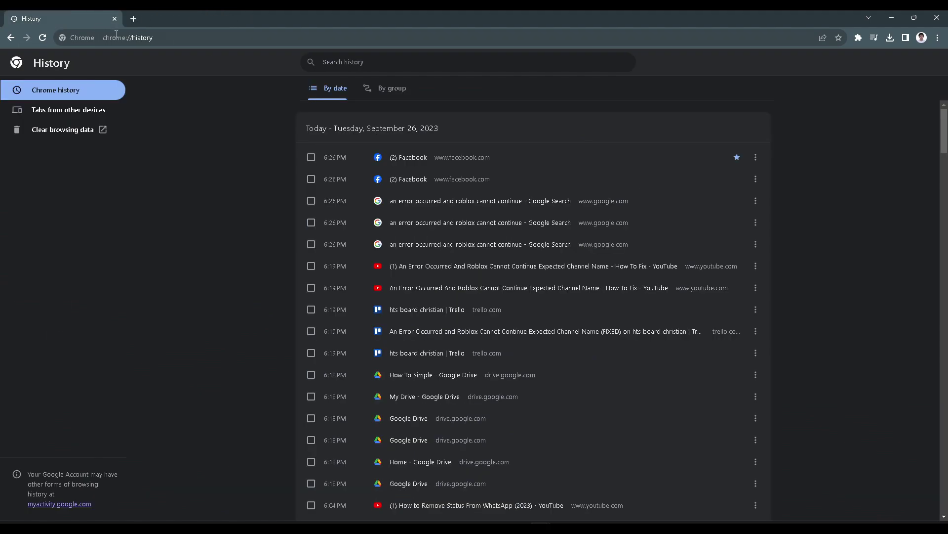
pyautogui.click(181, 38)
pyautogui.write('roblox.com')
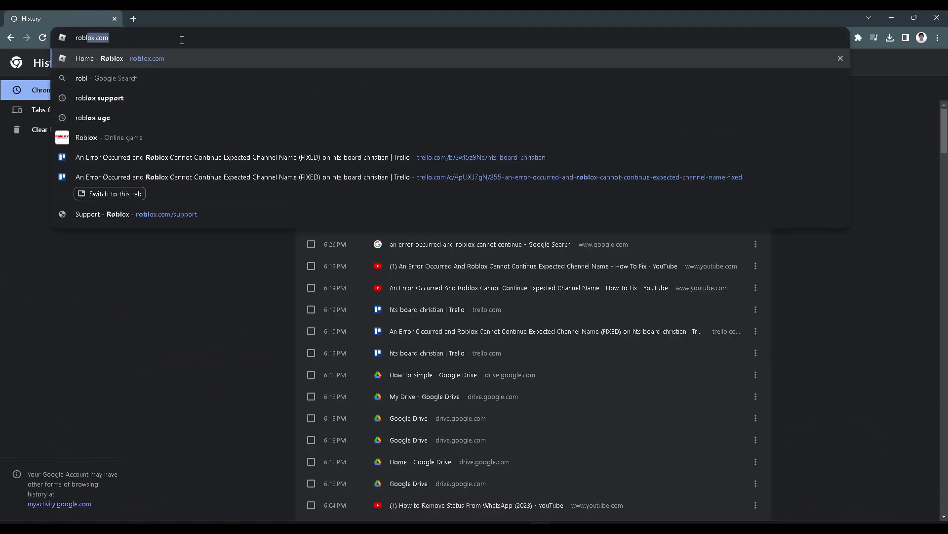
pyautogui.press('Return')
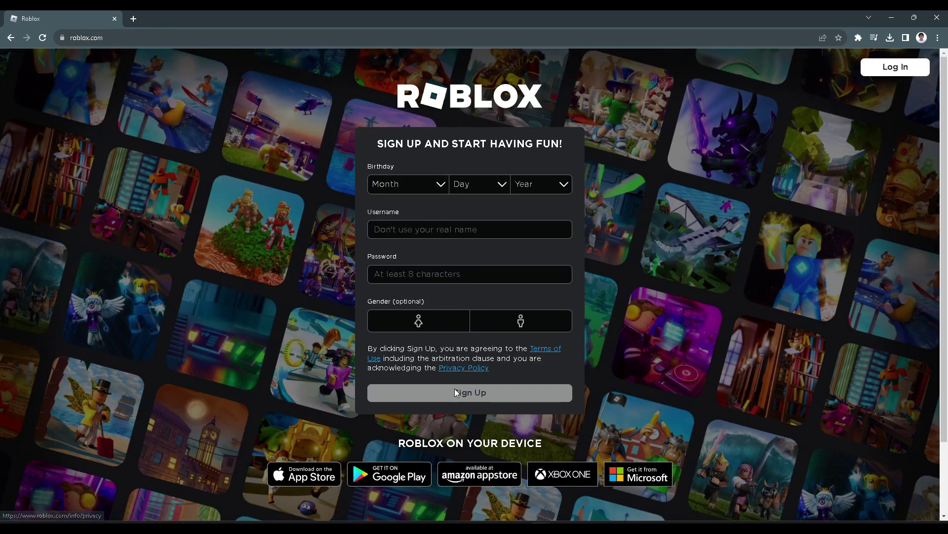
# Log in to Roblox with the account username and password
pyautogui.click(900, 68)
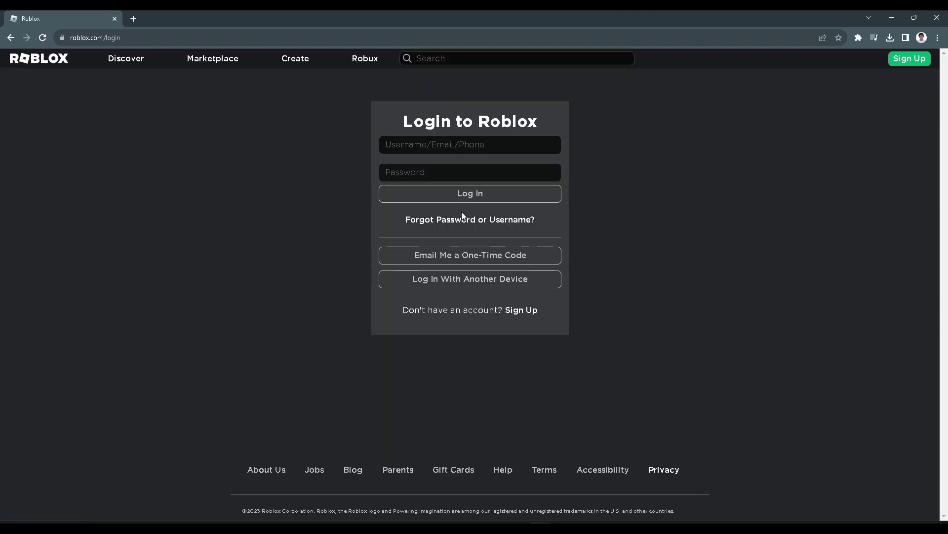
pyautogui.click(414, 147)
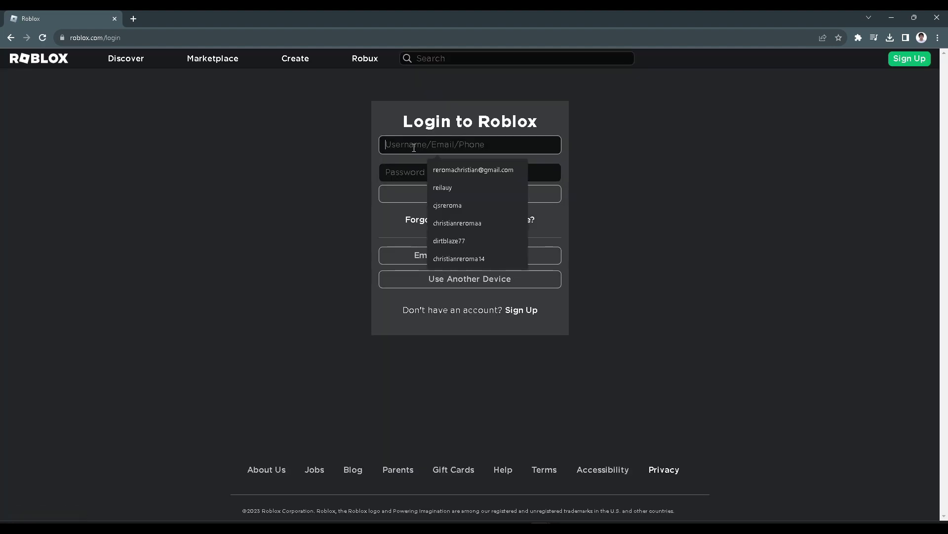
pyautogui.write('romzes00')
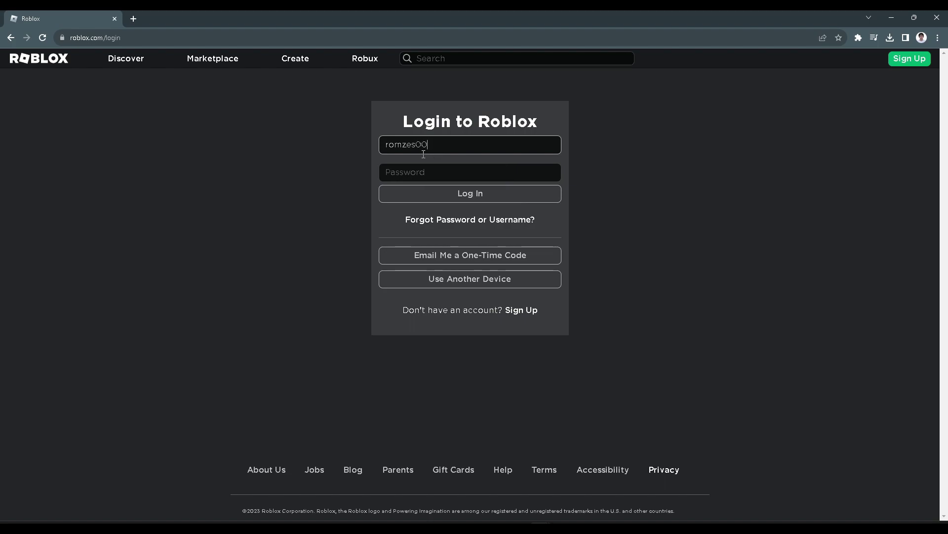
pyautogui.press('Tab')
pyautogui.write('*******')
pyautogui.press('Return')
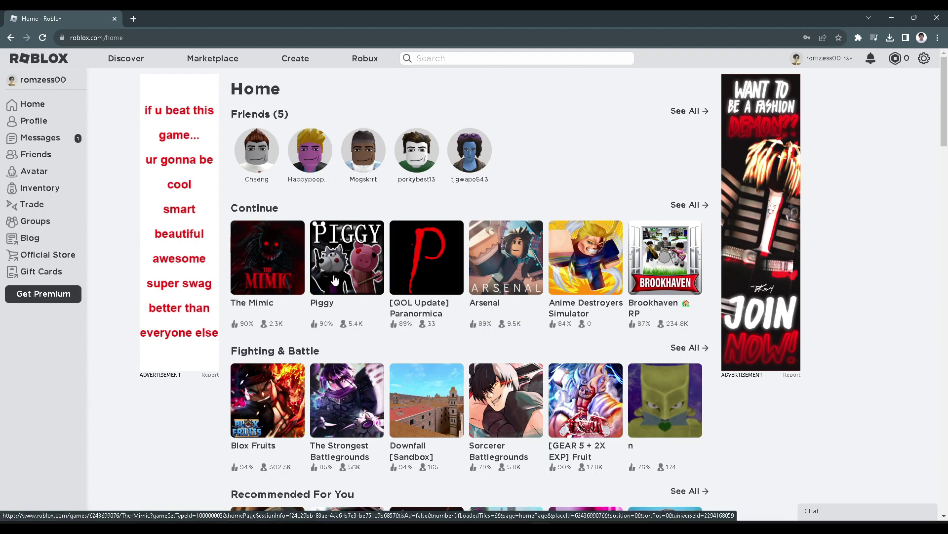
# Open the Paranormica game page, try launching it, and cancel the Roblox installer
pyautogui.click(419, 253)
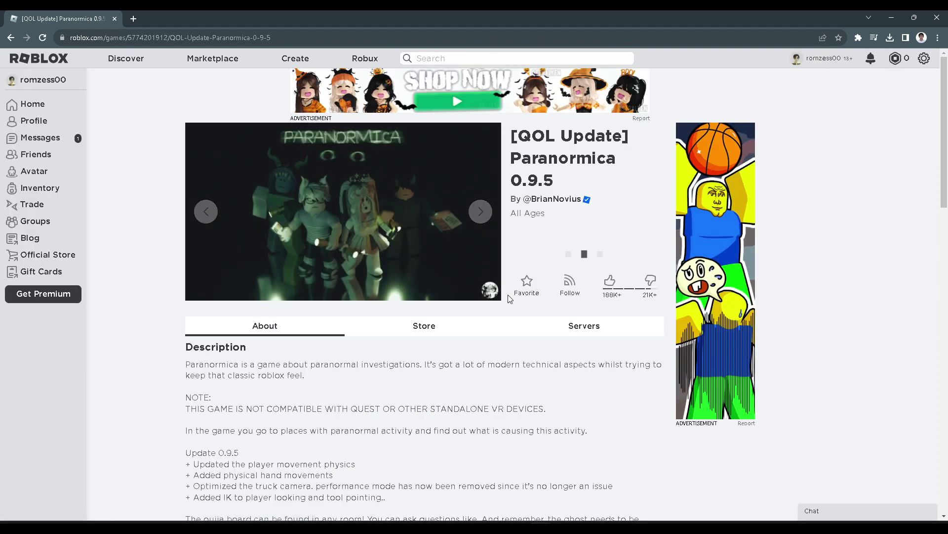
pyautogui.click(546, 258)
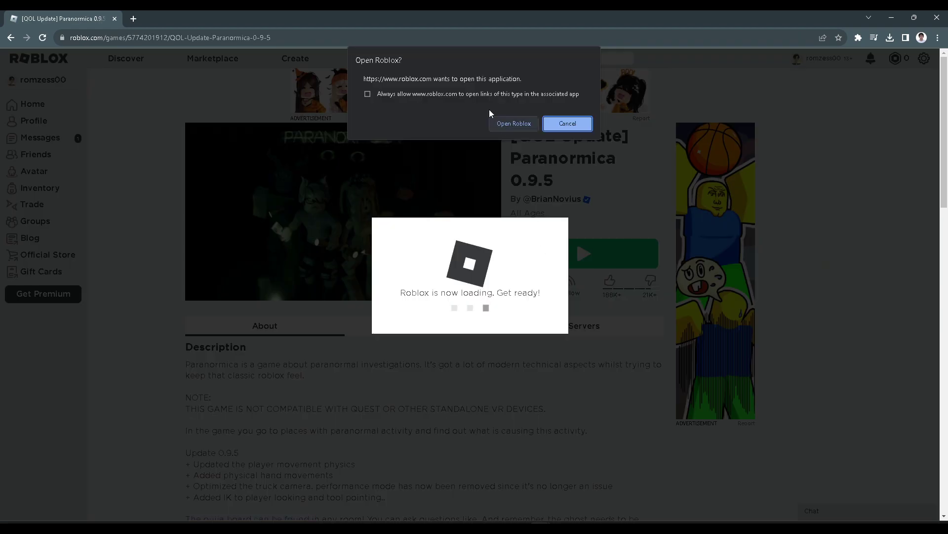
pyautogui.click(503, 123)
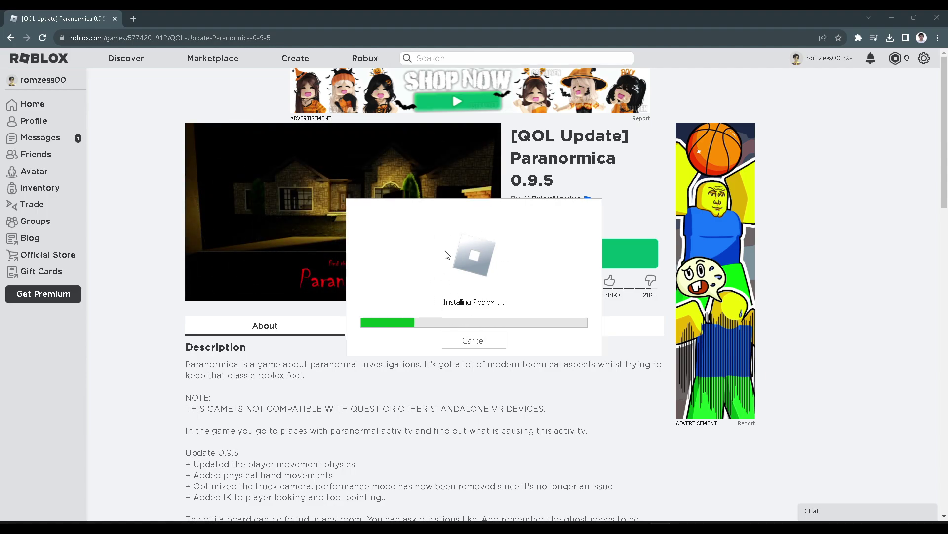
pyautogui.click(467, 341)
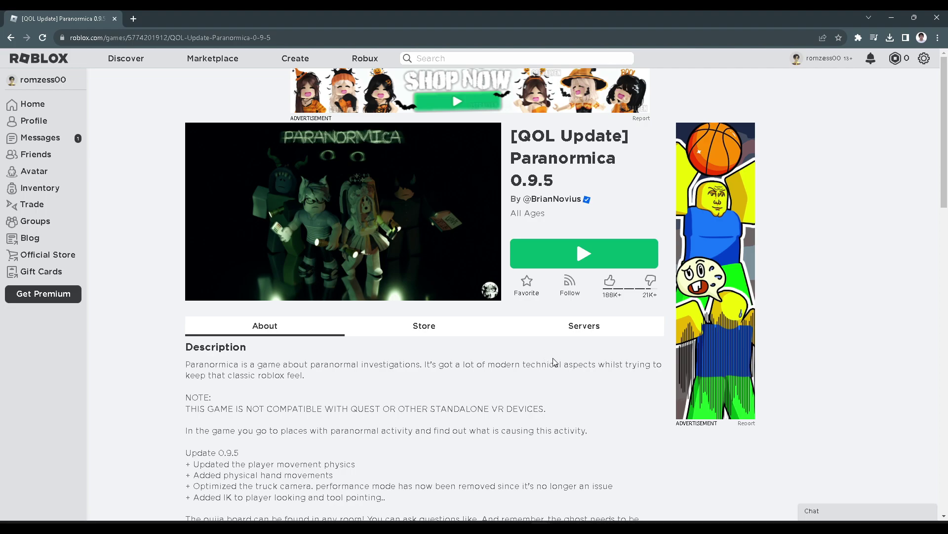
pyautogui.click(859, 39)
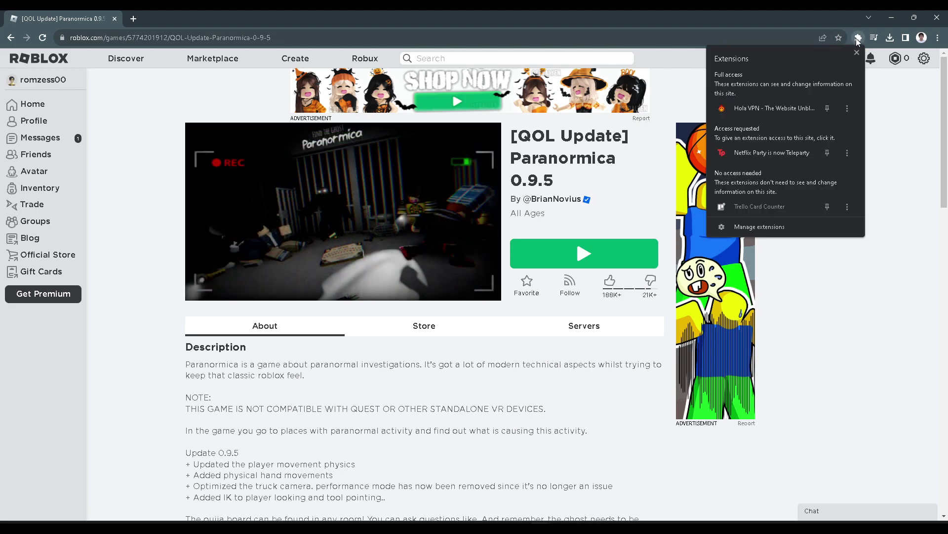
pyautogui.click(748, 226)
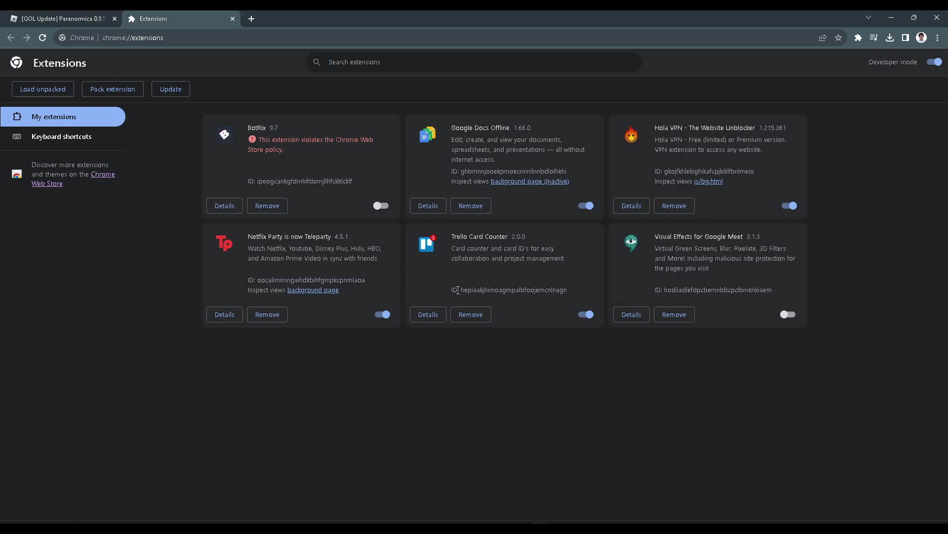
pyautogui.click(233, 19)
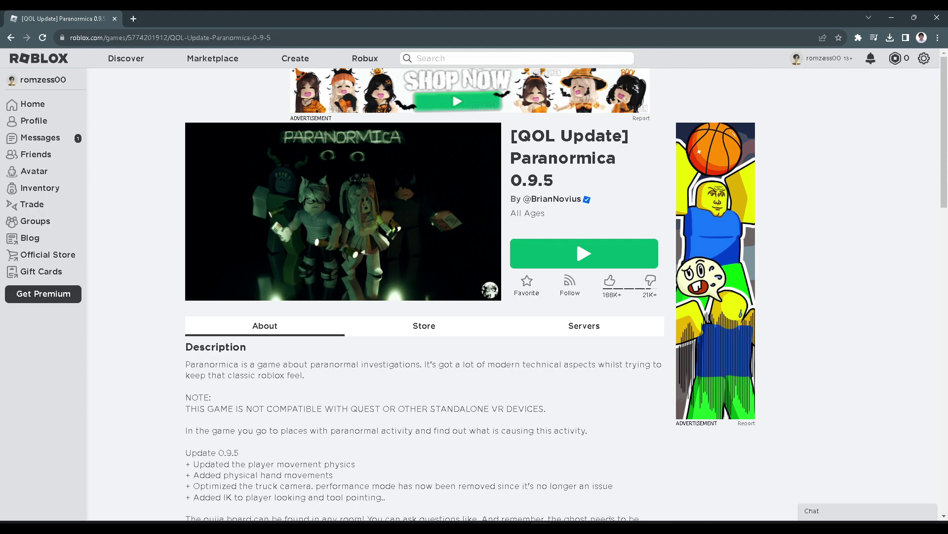
# Open Add or remove programs and filter installed apps by 'roblox'
pyautogui.press('super')
pyautogui.write('add or')
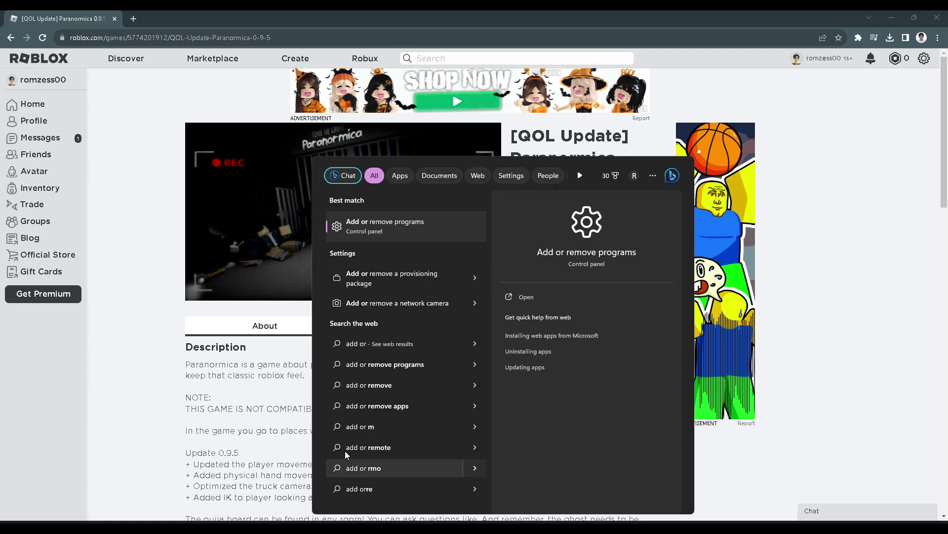
pyautogui.click(394, 235)
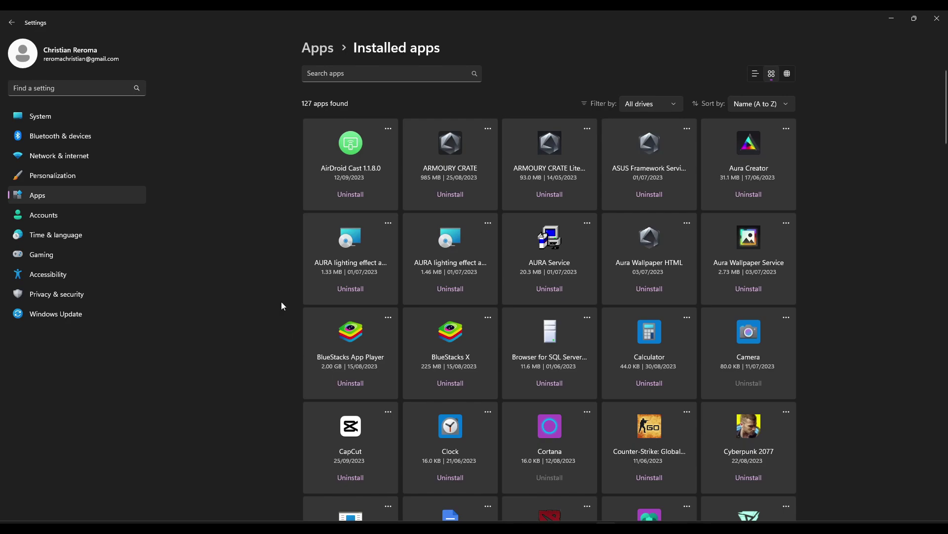
pyautogui.click(334, 74)
pyautogui.write('roblox')
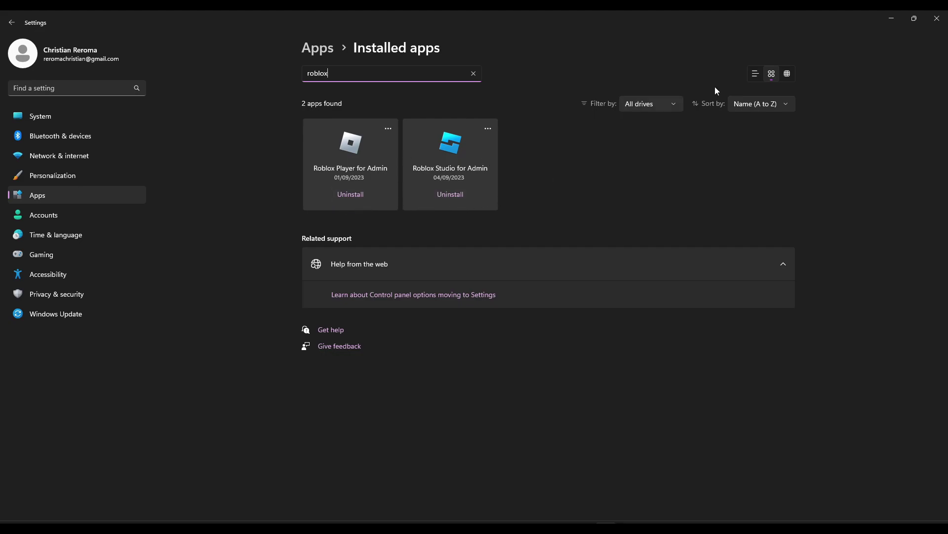
# Back in Chrome, go to roblox.com/download
pyautogui.click(888, 22)
pyautogui.click(154, 39)
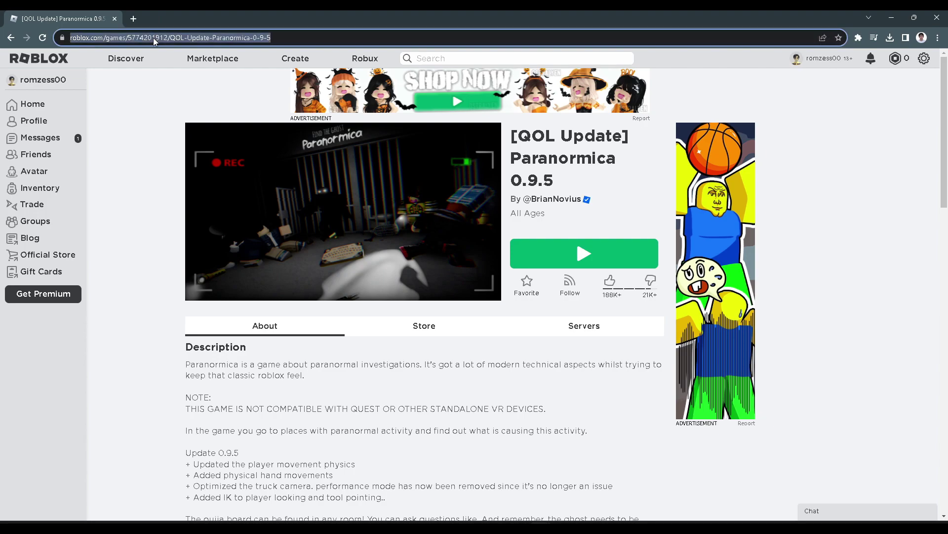
pyautogui.write('robl')
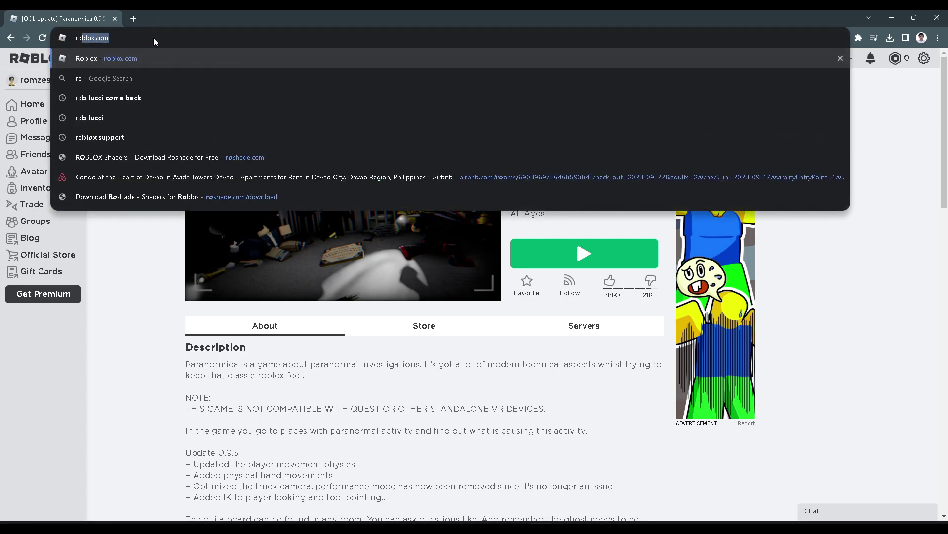
pyautogui.write('ox.com/do')
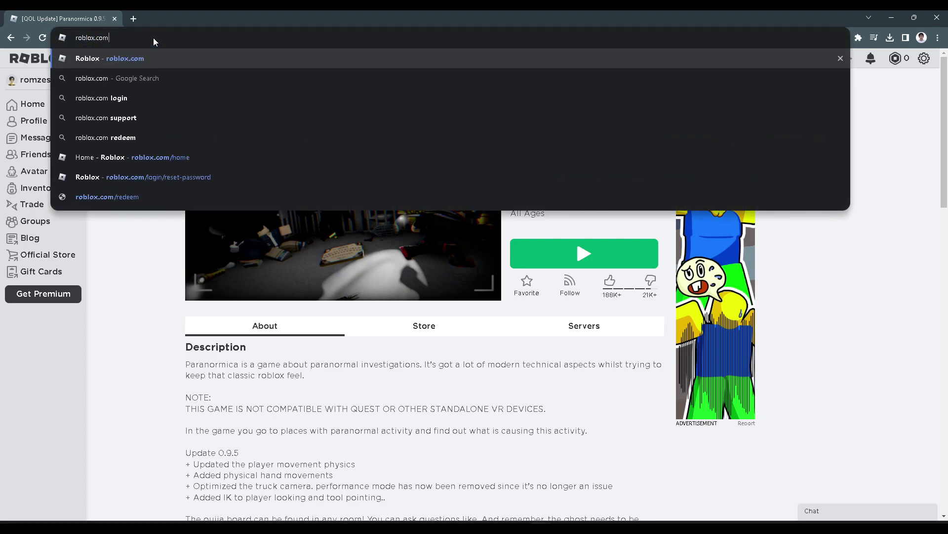
pyautogui.write('wnload')
pyautogui.press('Return')
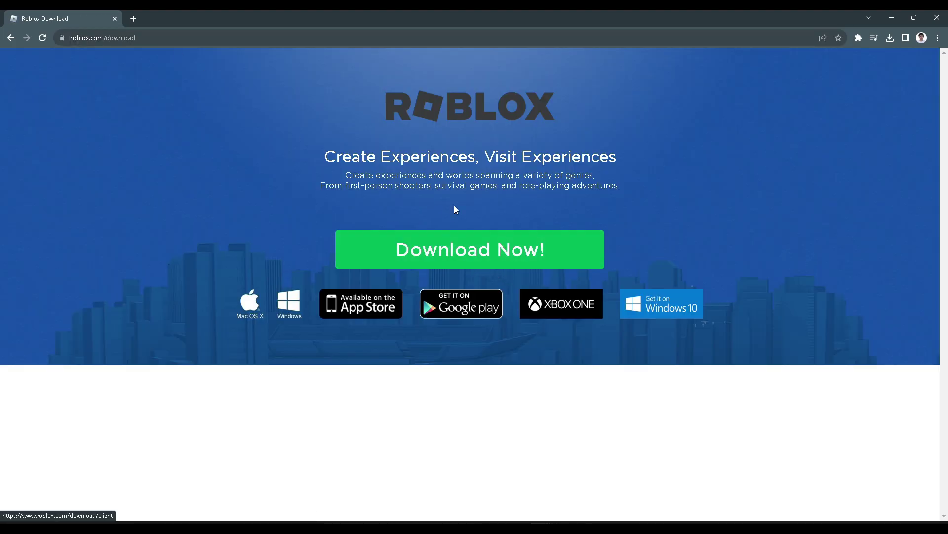
# Check Chrome's recent downloads, then bring up Windows search
pyautogui.click(890, 38)
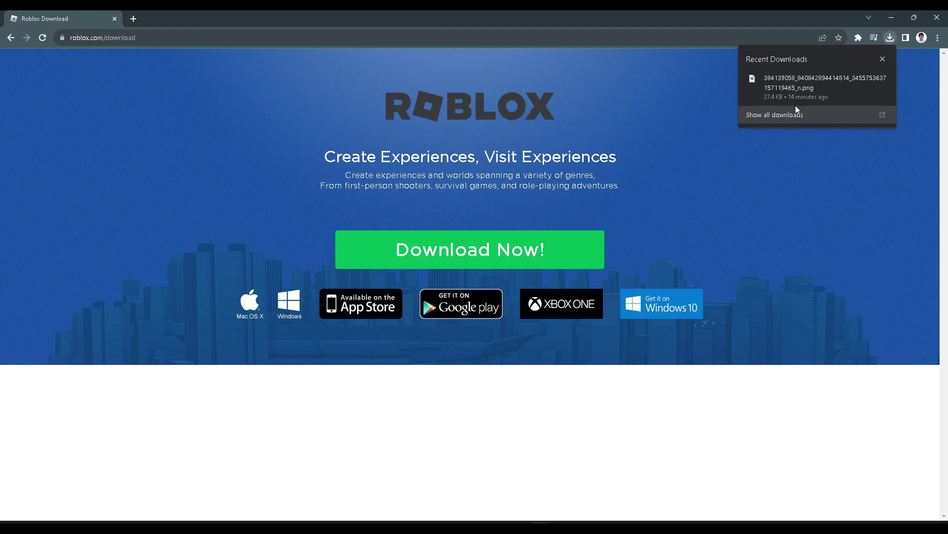
pyautogui.click(478, 206)
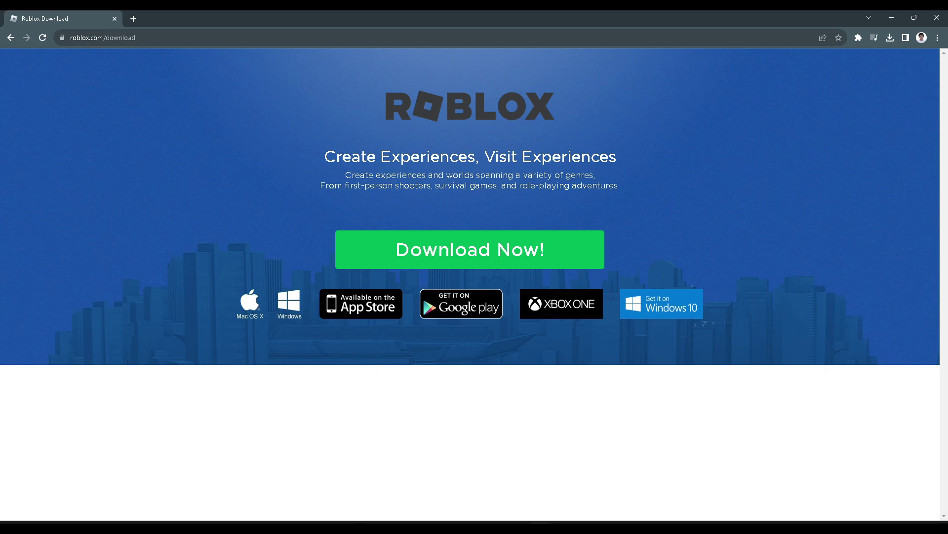
pyautogui.press('super+s')
# Launch Microsoft Store from search and move its window right
pyautogui.write('mic')
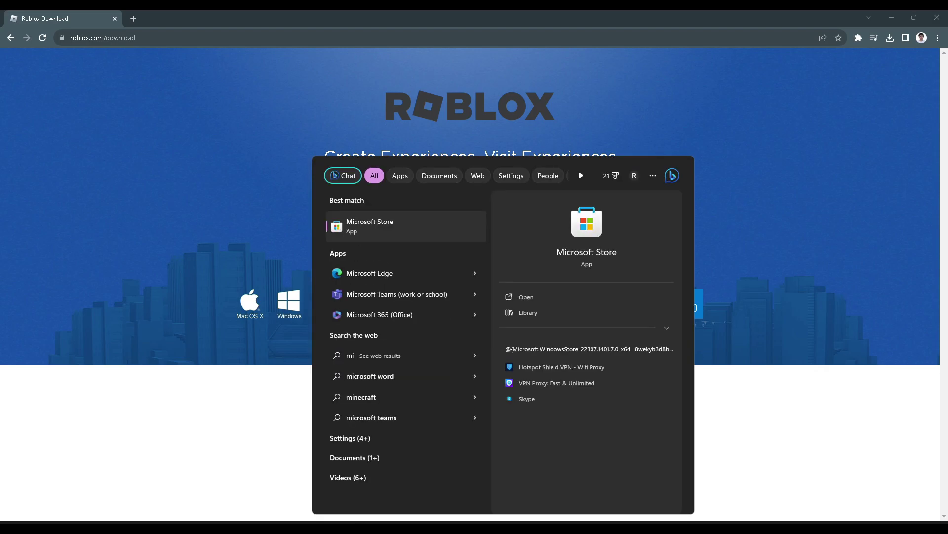
pyautogui.click(360, 239)
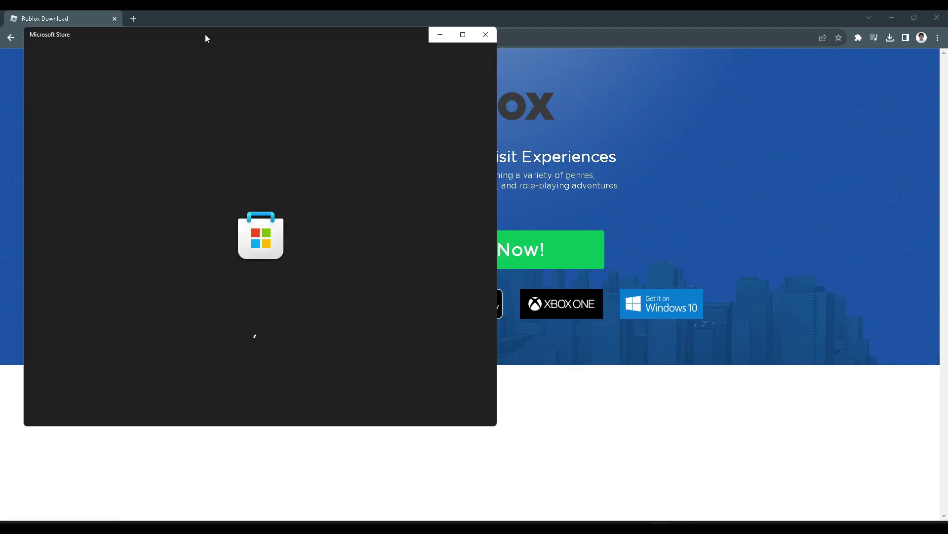
pyautogui.moveTo(206, 35); pyautogui.dragTo(311, 38)
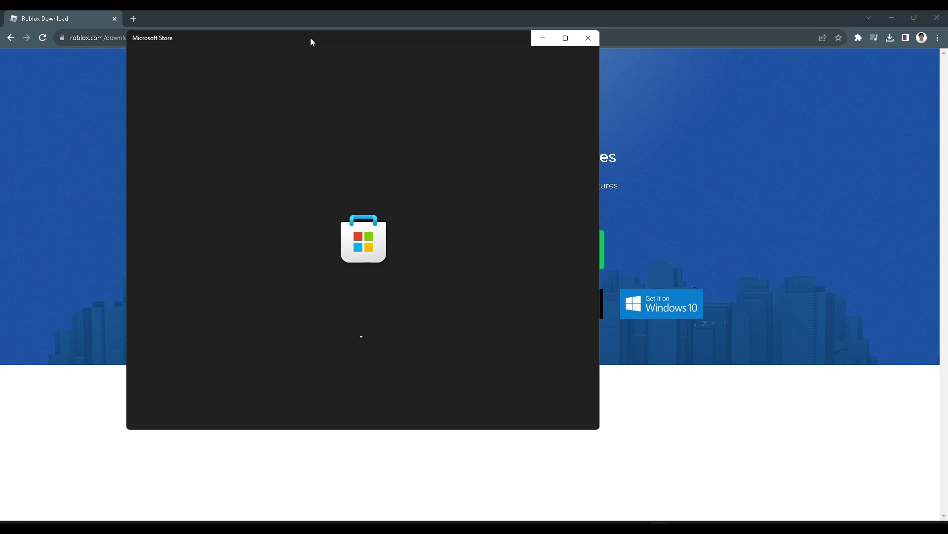
# Search the Store for 'roblox' and open the Roblox product page
pyautogui.click(293, 47)
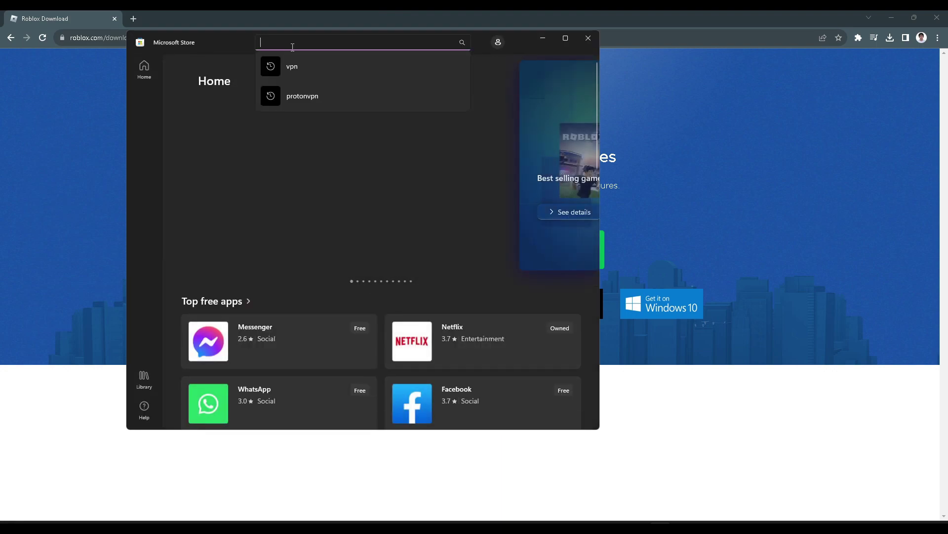
pyautogui.write('roblox')
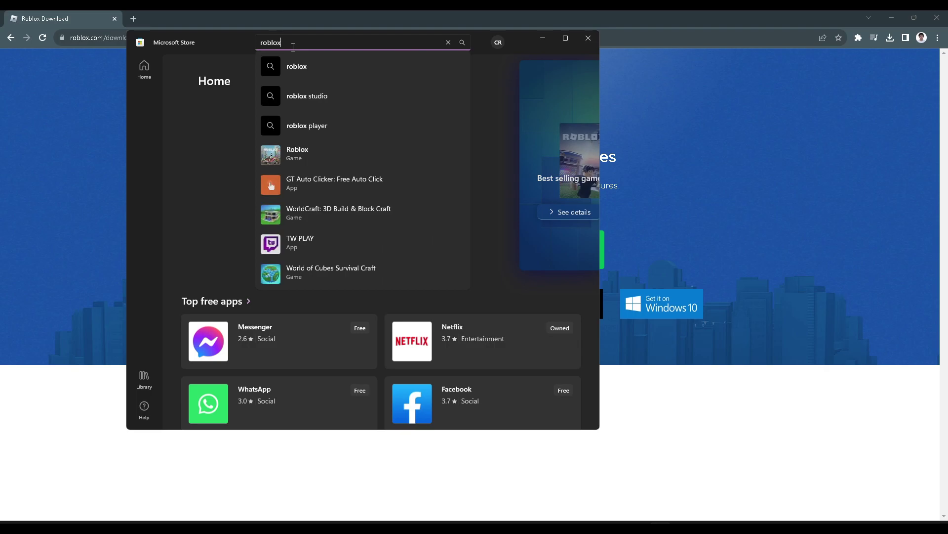
pyautogui.click(292, 69)
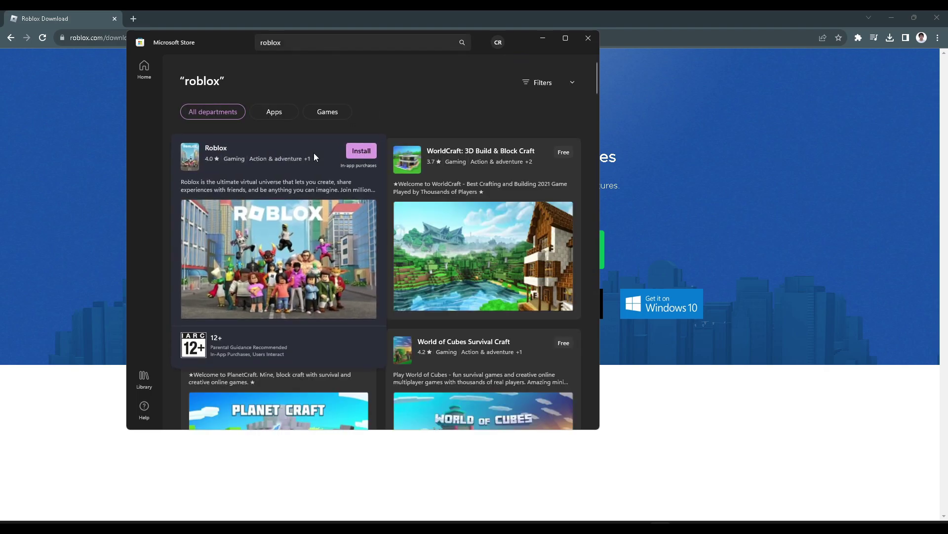
pyautogui.click(284, 148)
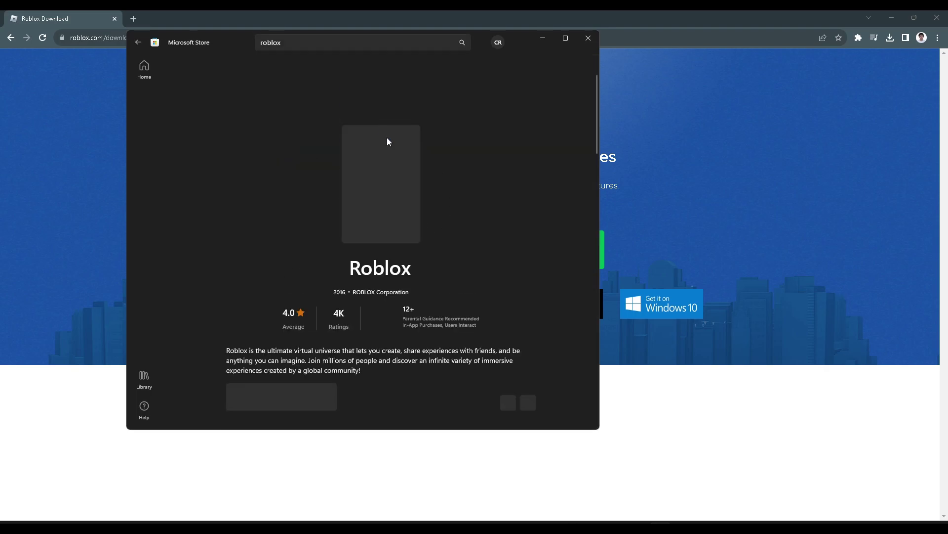